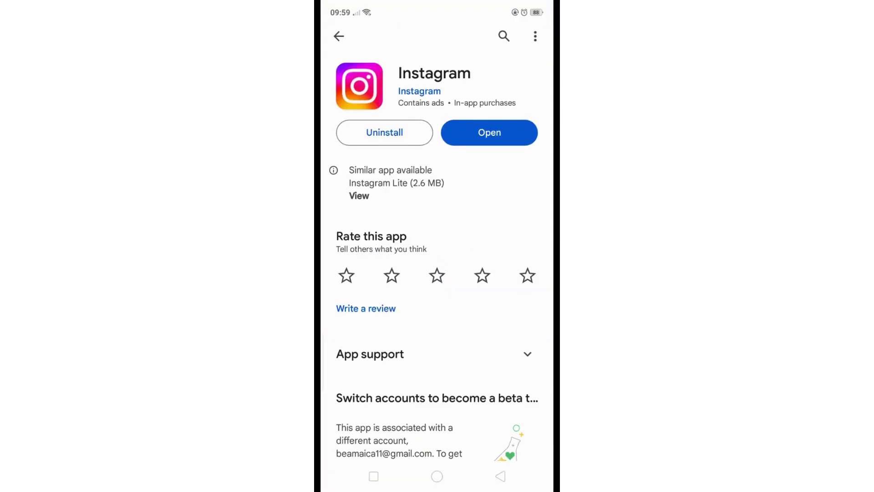
# Launch Instagram and create a new post from the sunset-branches photo, advancing to filters.
pyautogui.click(489, 132)
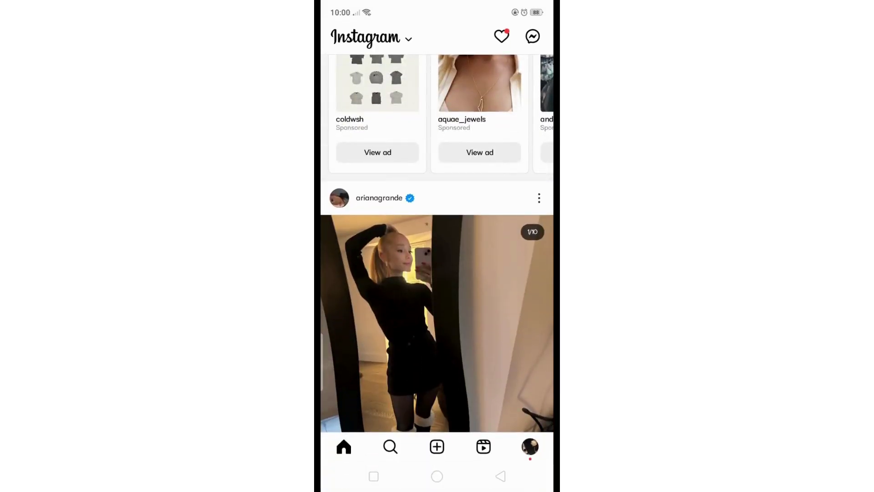
pyautogui.scroll(-3, 437, 273)
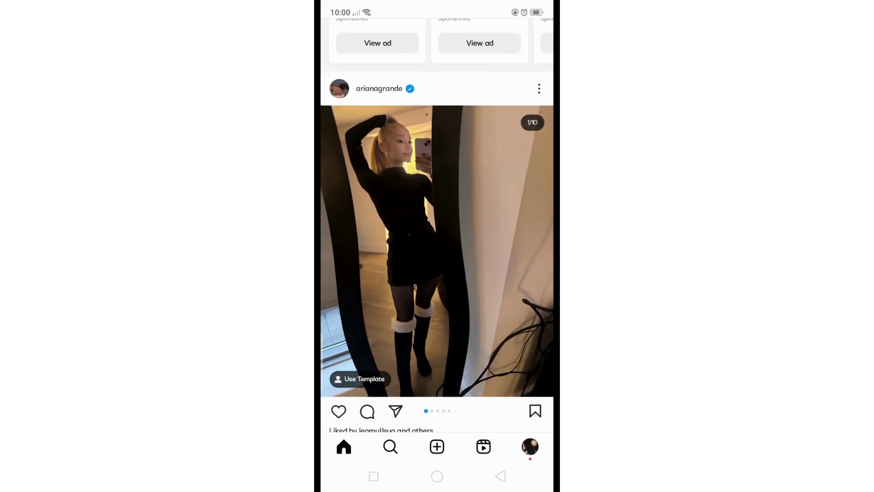
pyautogui.click(437, 446)
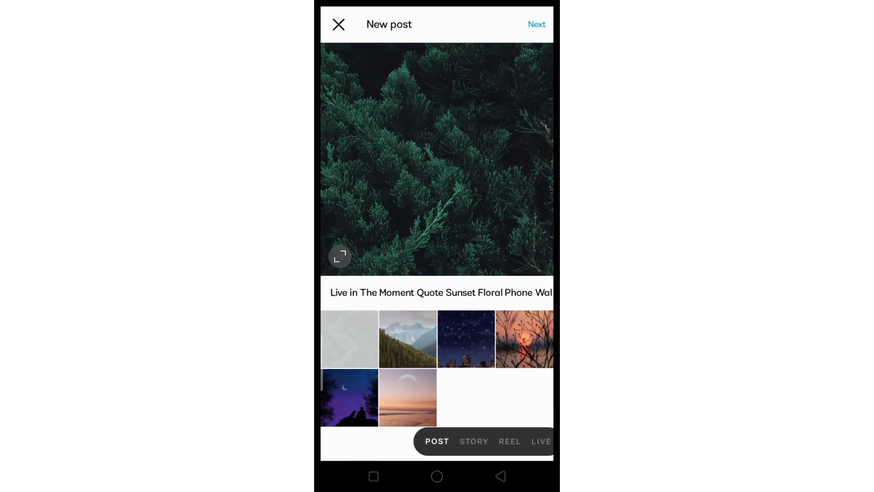
pyautogui.click(524, 339)
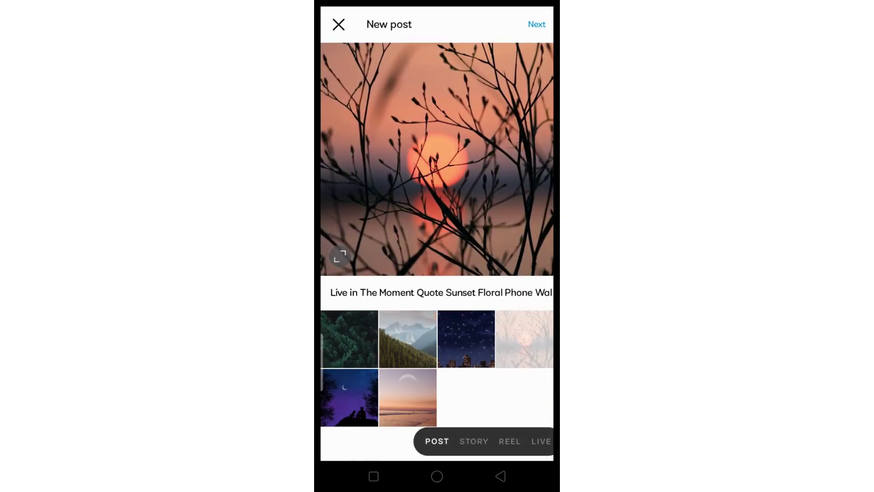
pyautogui.click(536, 24)
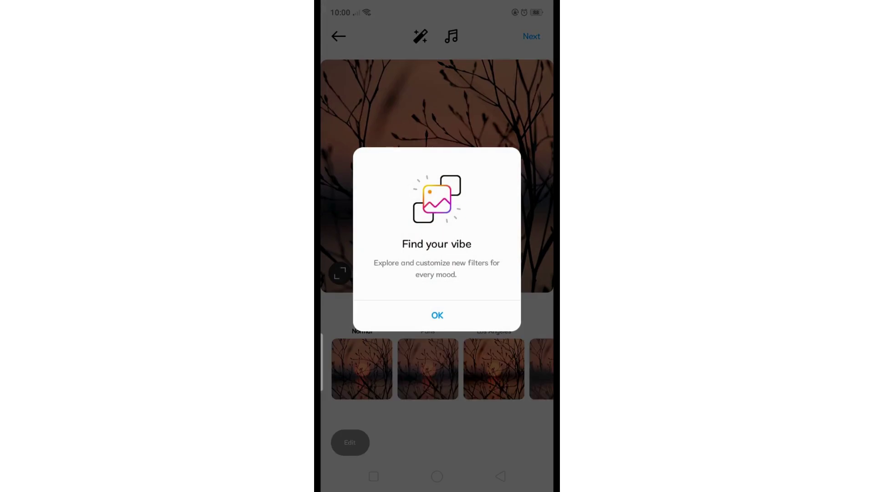
# Dismiss the filters notice and apply Fade Warm to the sunset photo.
pyautogui.click(437, 315)
pyautogui.click(428, 368)
pyautogui.click(493, 369)
pyautogui.moveTo(513, 369); pyautogui.dragTo(380, 369)
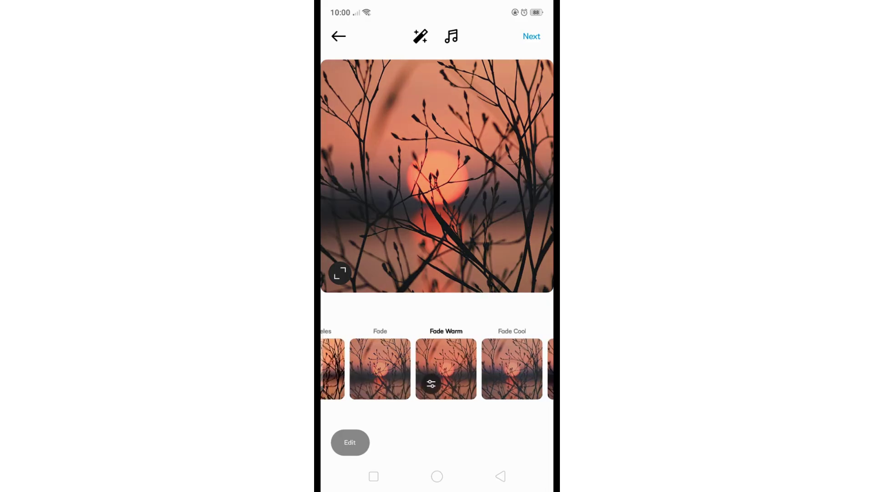
pyautogui.click(531, 37)
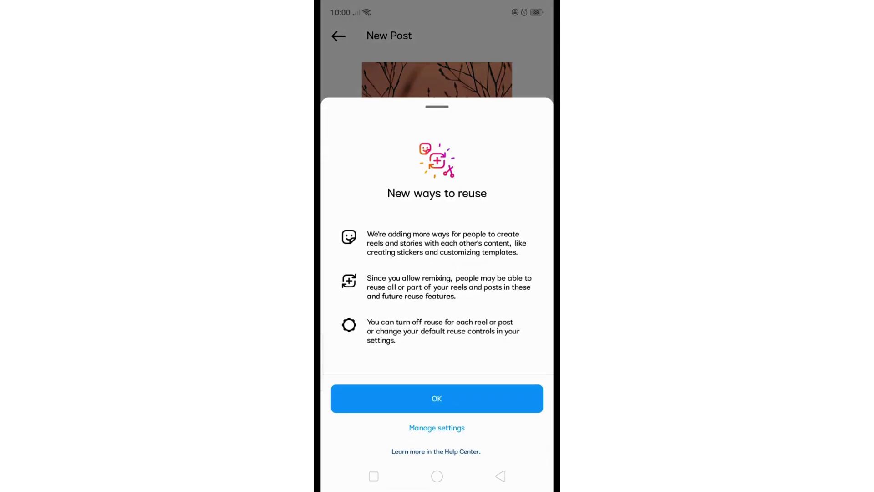
# Dismiss the reuse notice and leave the caption blank, closing the keyboard.
pyautogui.click(436, 398)
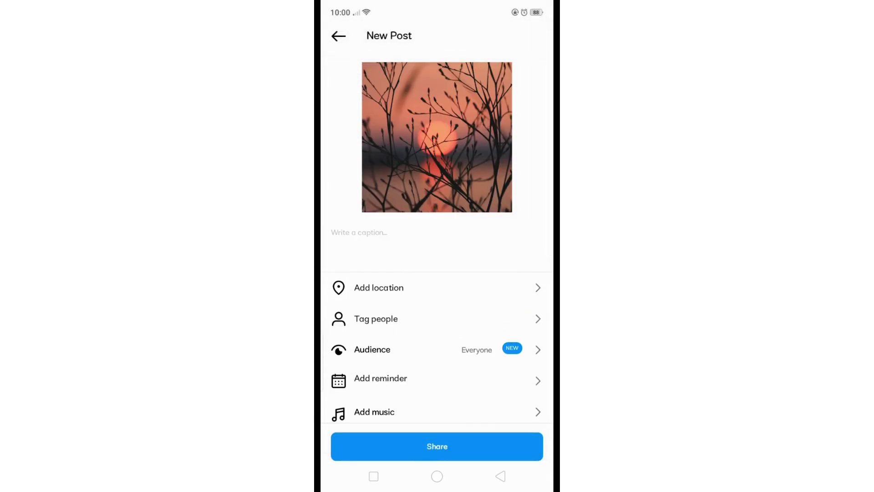
pyautogui.click(409, 232)
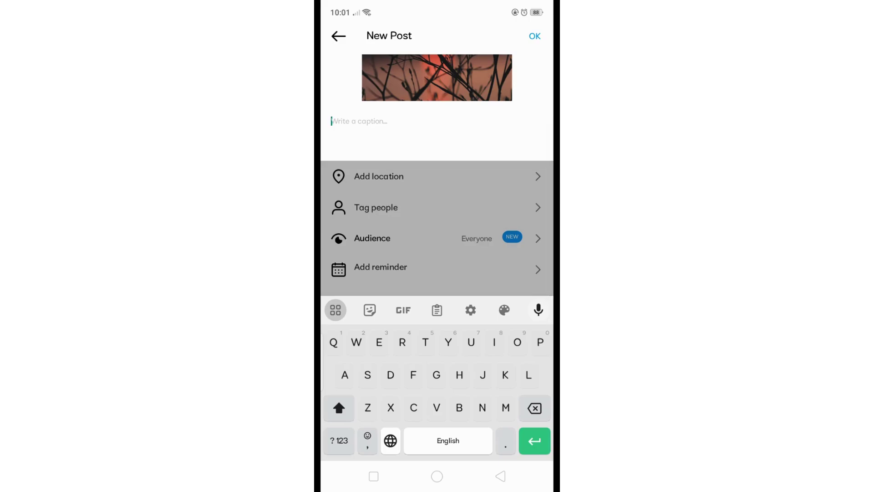
pyautogui.press('Escape')
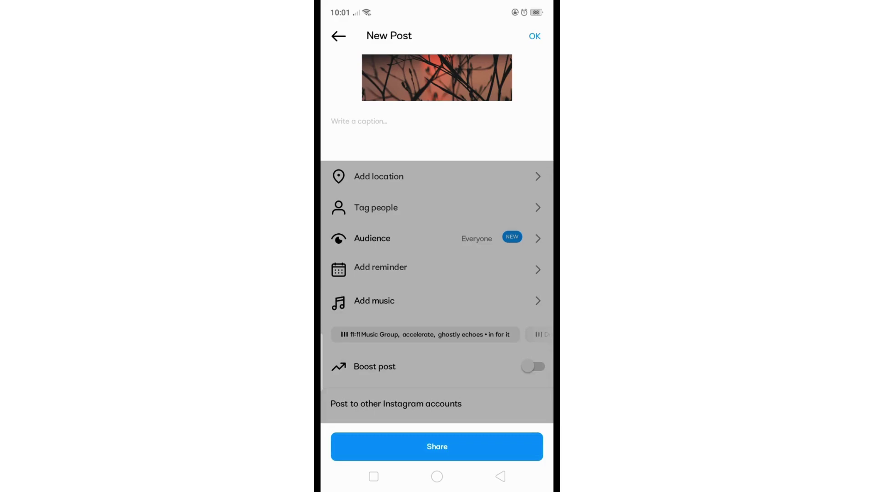
pyautogui.press('Escape')
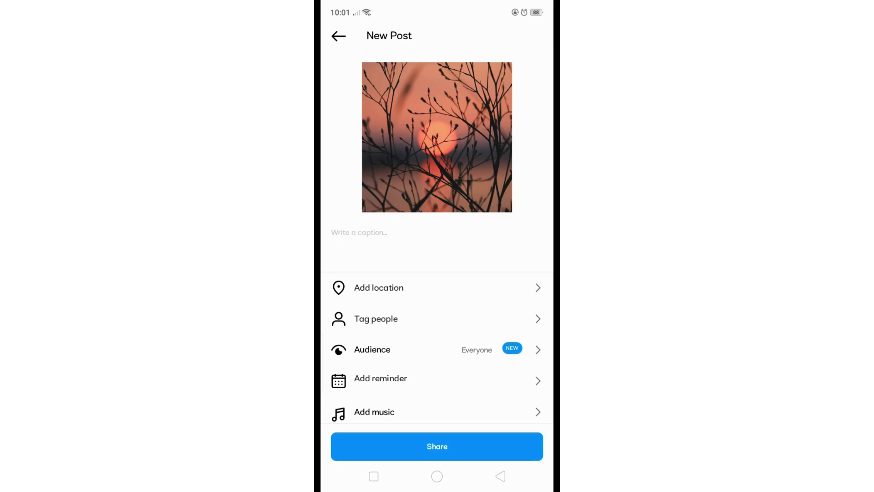
# Share the sunset-branches post from the New Post screen.
pyautogui.click(437, 446)
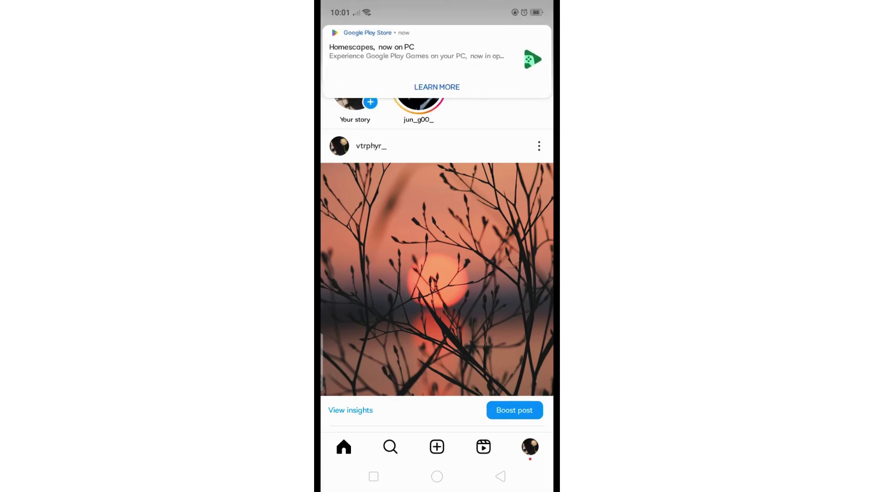
pyautogui.scroll(-3, 437, 273)
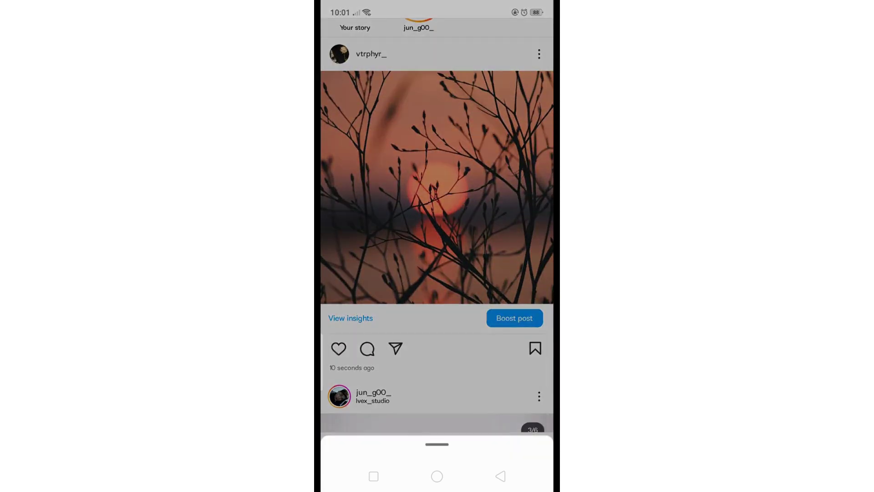
# Open the empty Comments sheet from the speech-bubble icon under the sunset post.
pyautogui.click(367, 348)
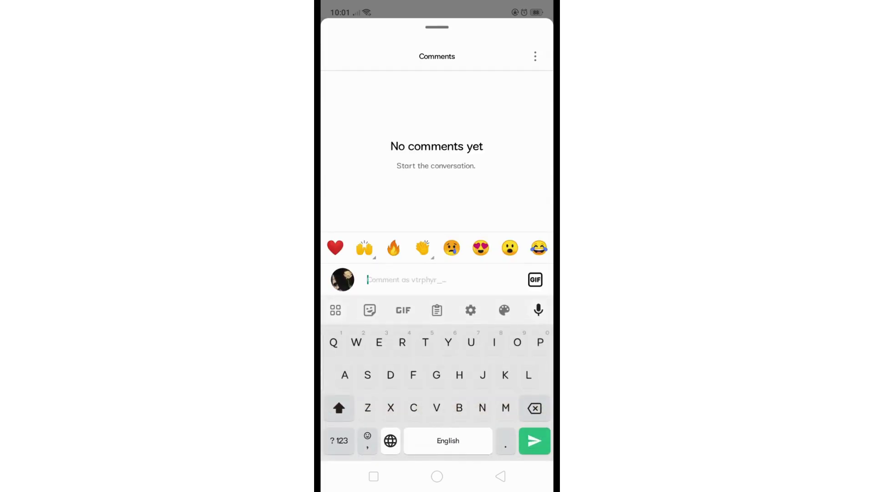